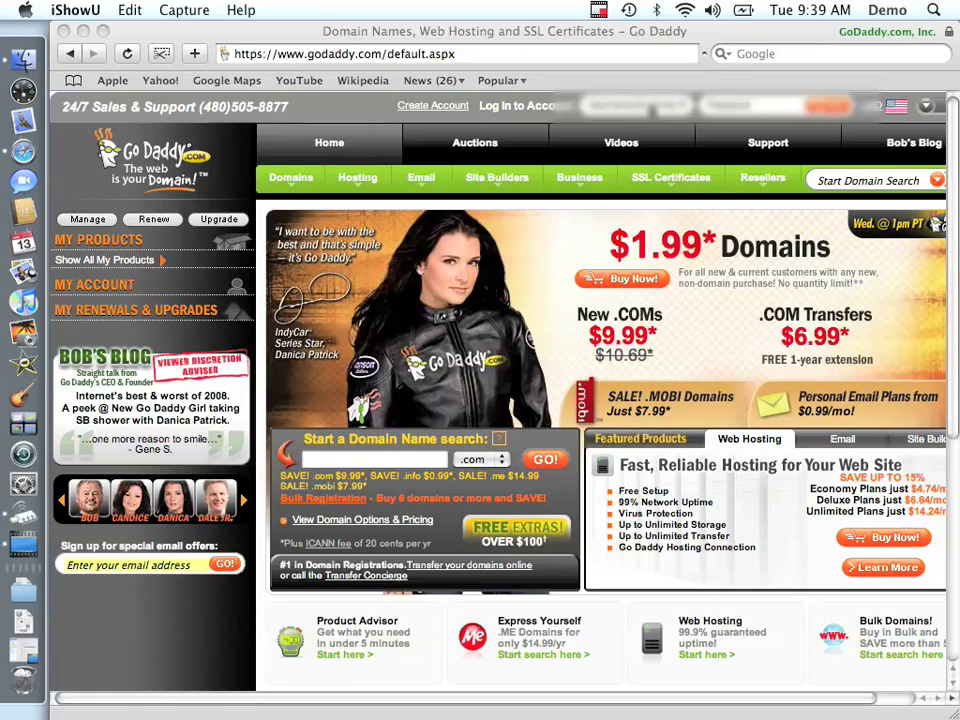
Step: Log in to the GoDaddy account with the customer login name and account password
left_click(695, 166)
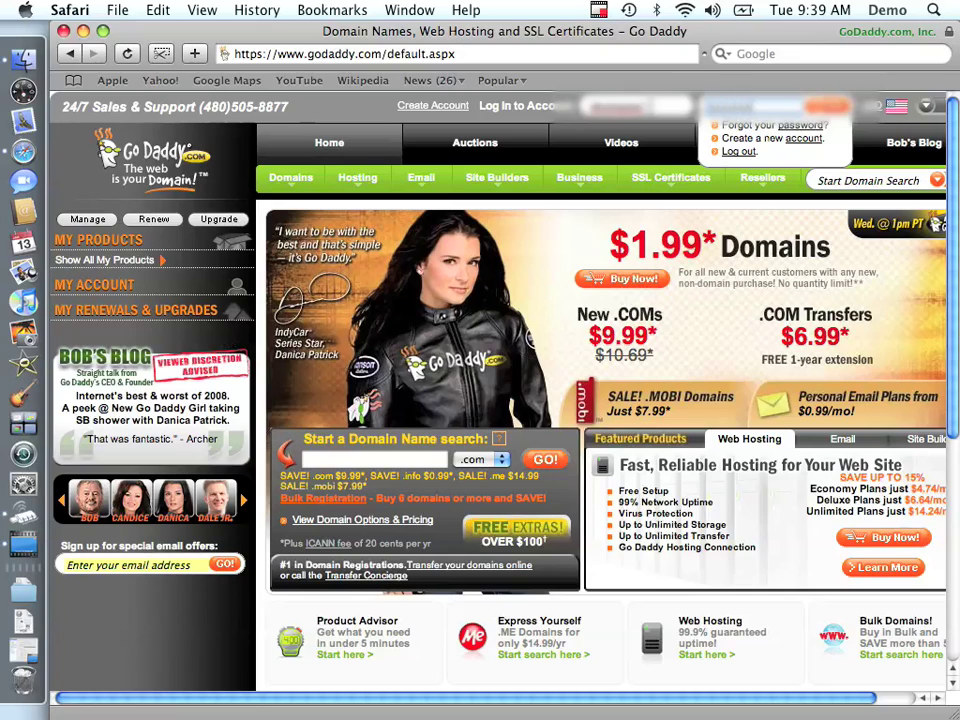
key("Return")
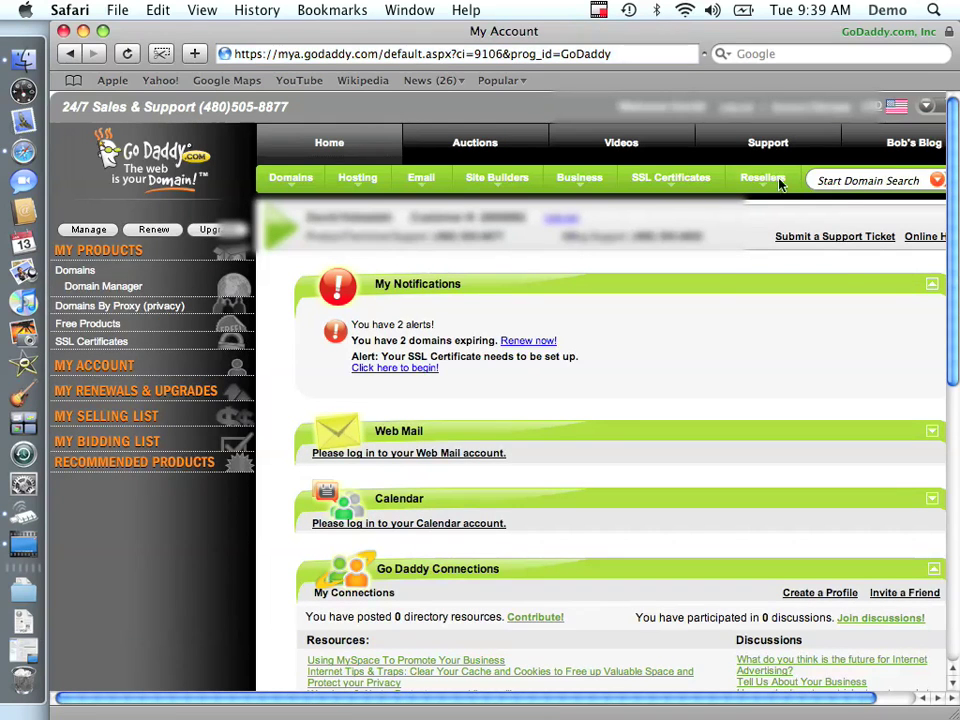
Step: Open the details of the domain WORDPRESSVIDEOHOWTO.COM from the Domain Manager's list of domains
mouse_move(310, 187)
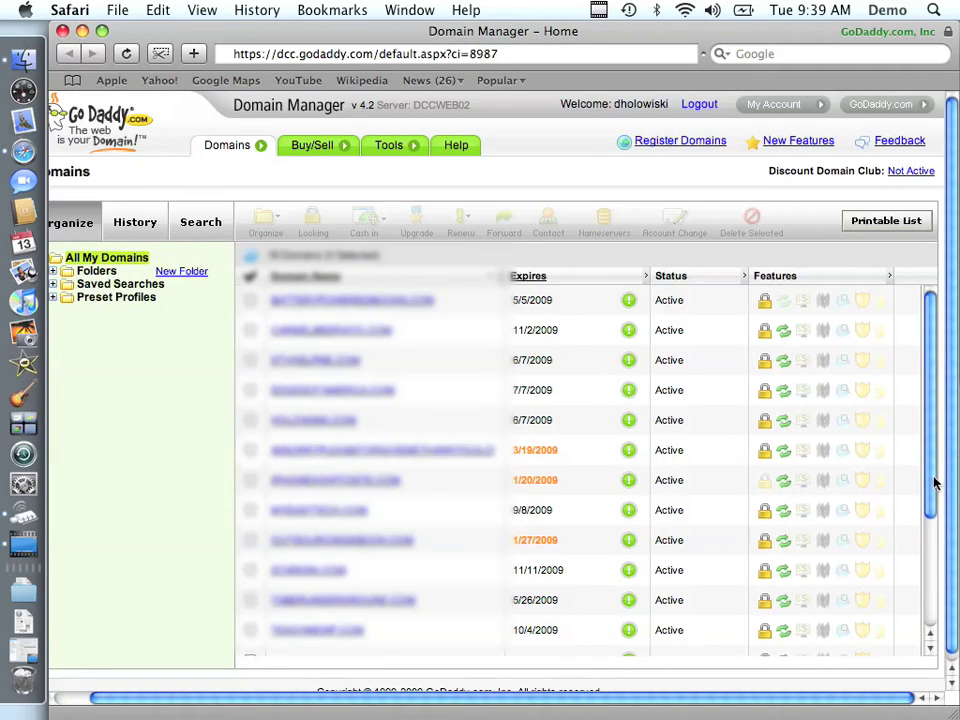
left_click_drag(933, 484, 934, 621)
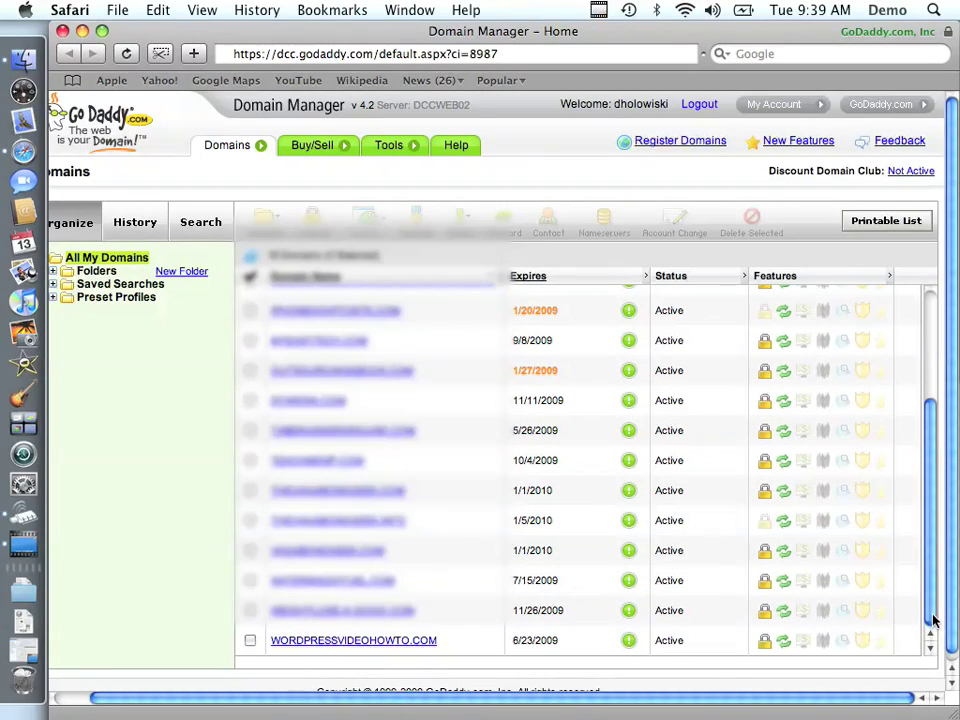
left_click(415, 642)
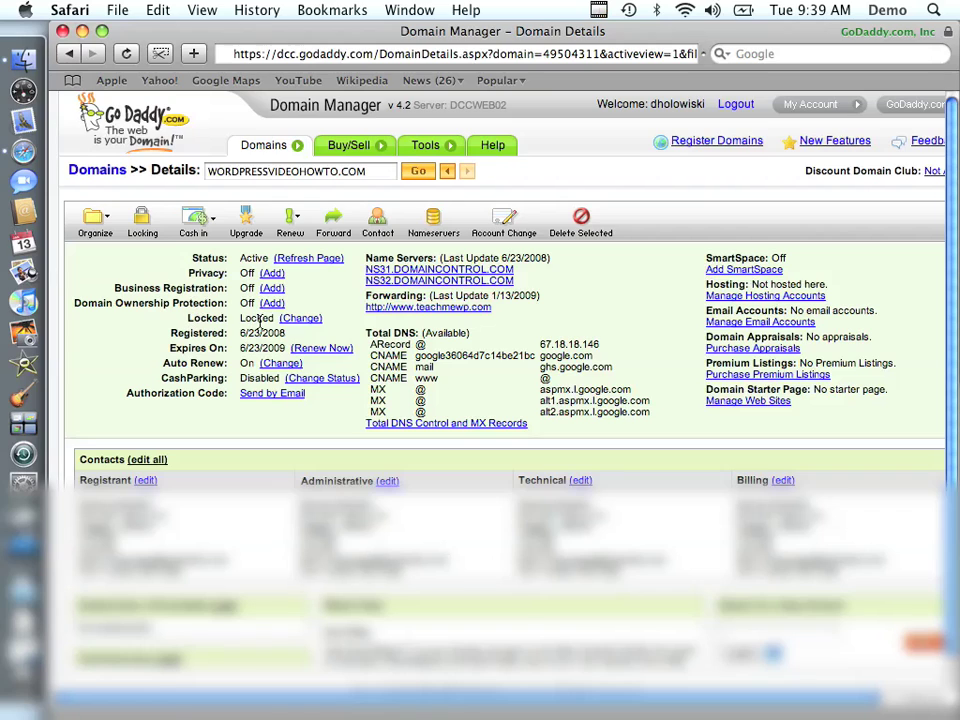
Step: Turn off domain locking for WORDPRESSVIDEOHOWTO.COM and submit the change
left_click(303, 318)
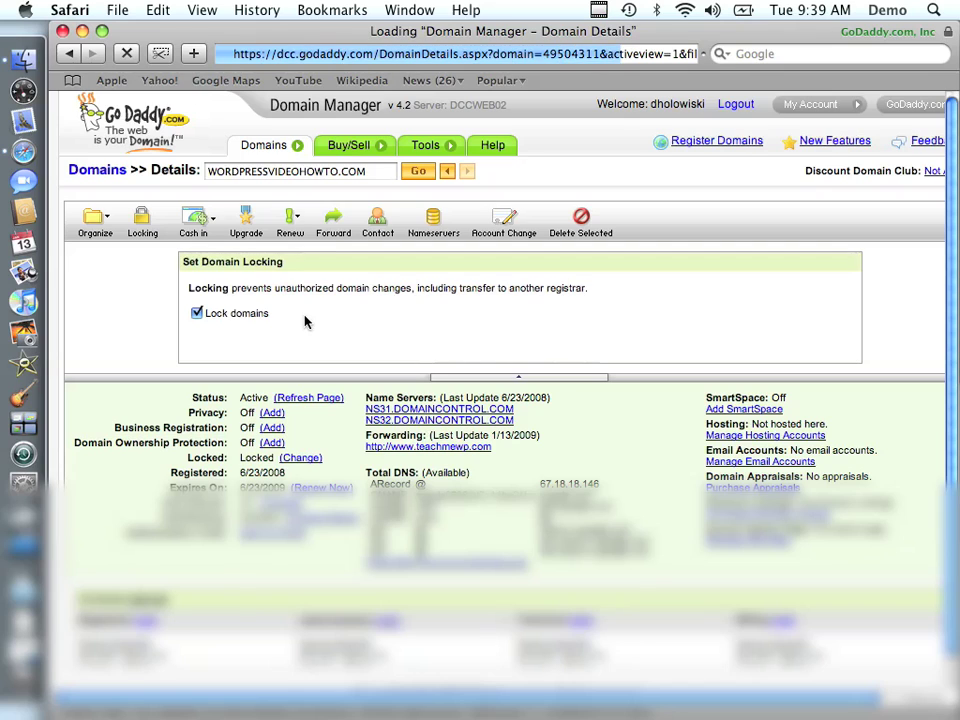
left_click(197, 313)
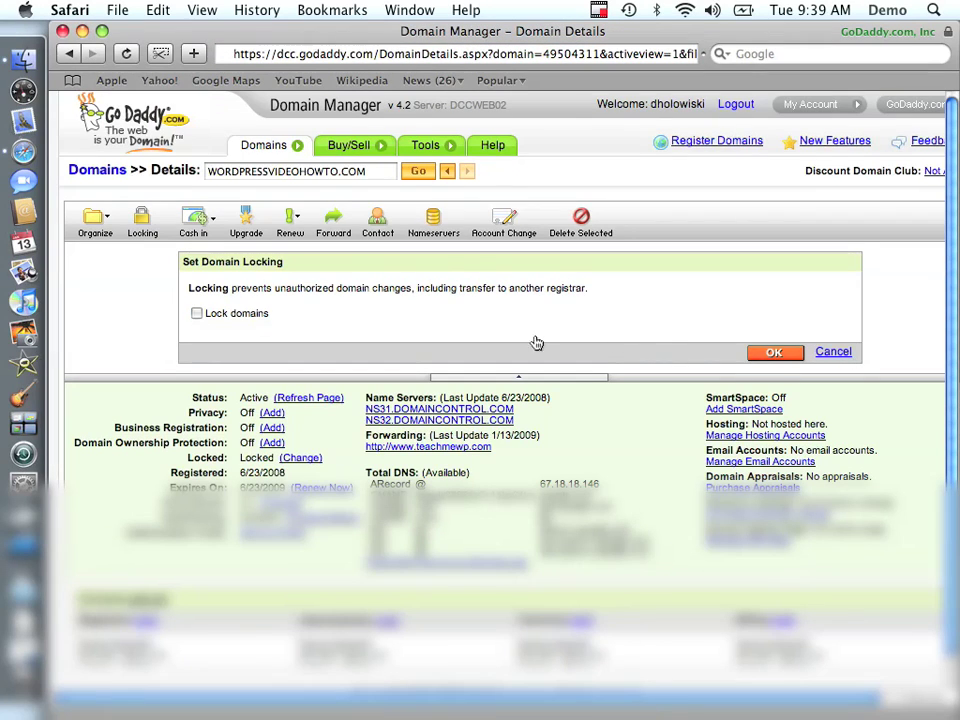
left_click(772, 353)
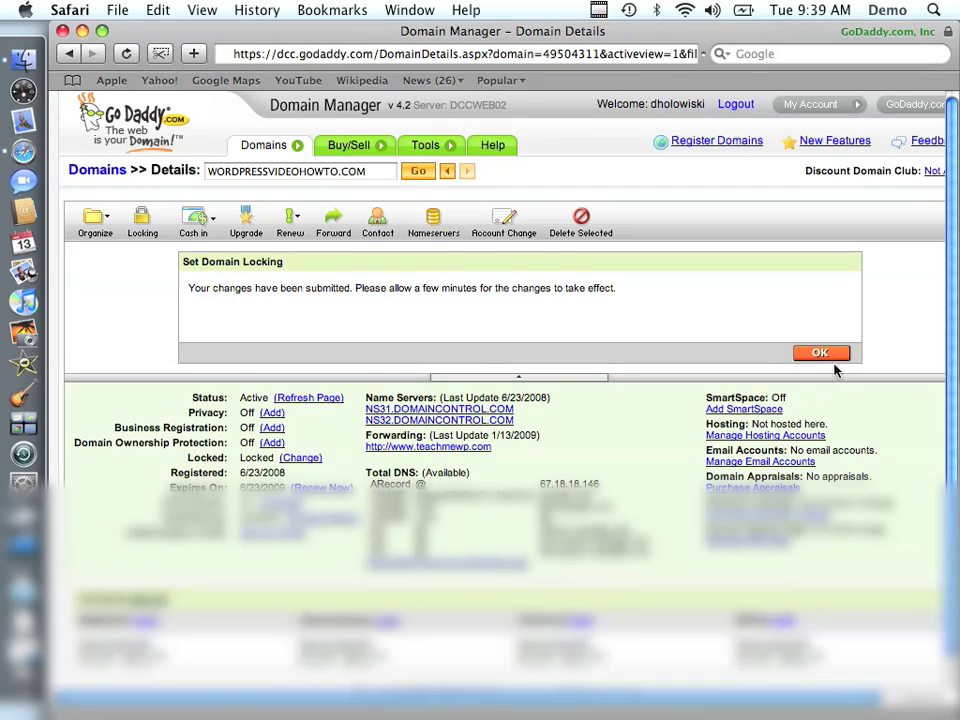
left_click(832, 354)
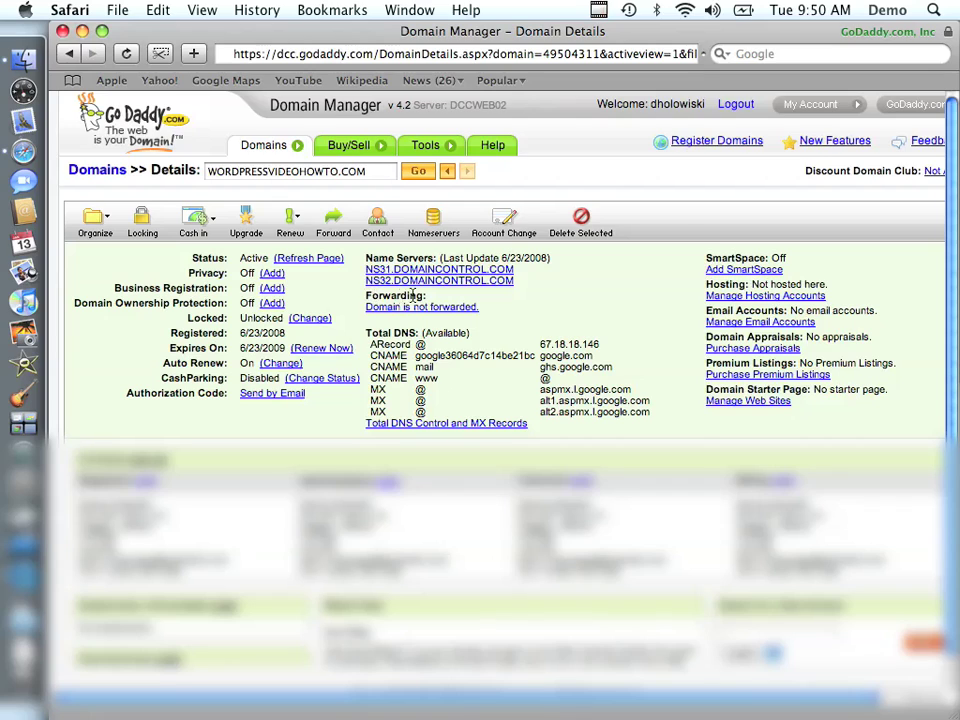
left_click(454, 313)
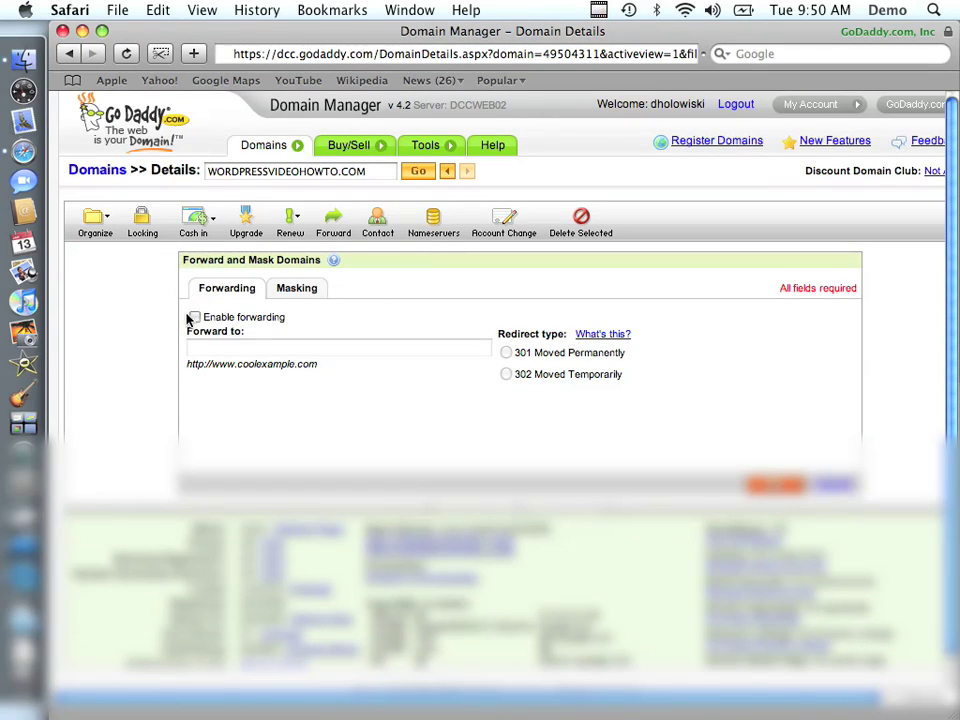
left_click(195, 318)
left_click(234, 347)
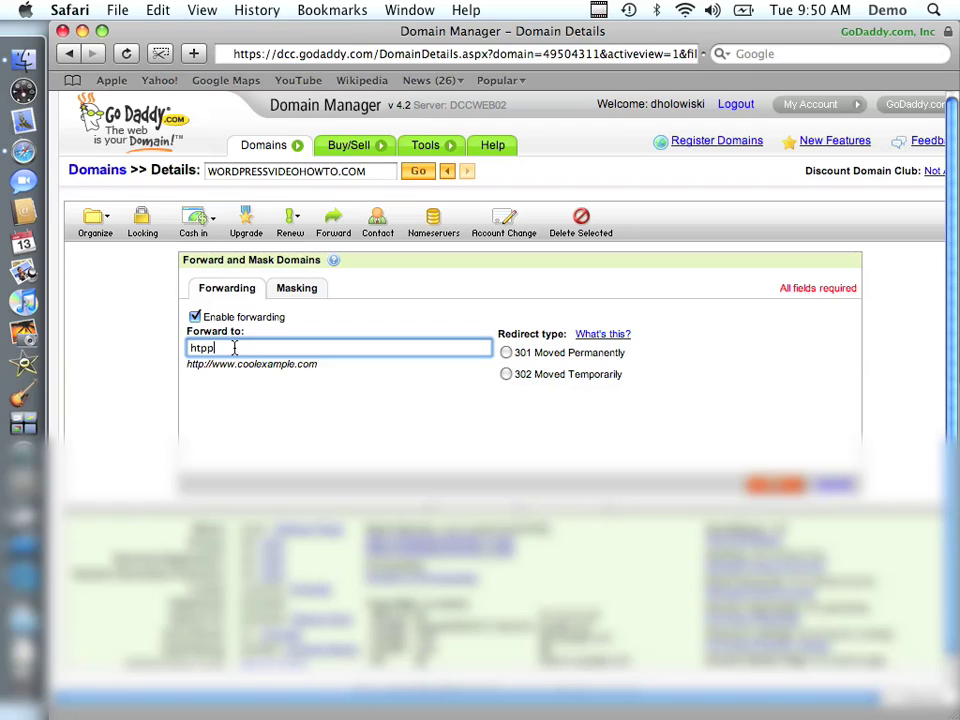
type("http://www.teachmewp.com")
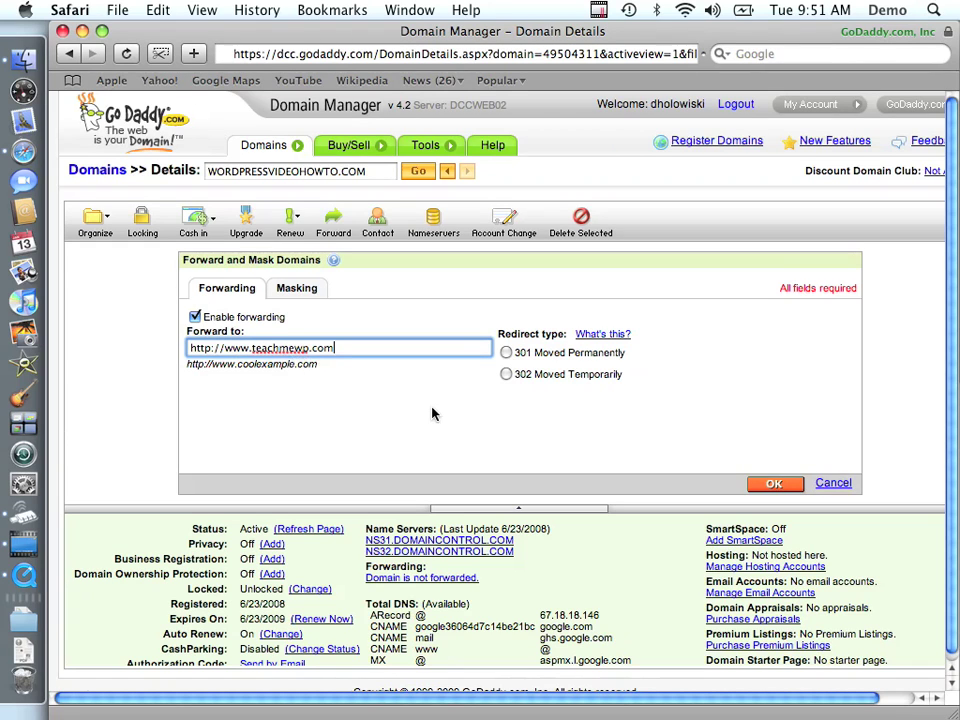
left_click(507, 354)
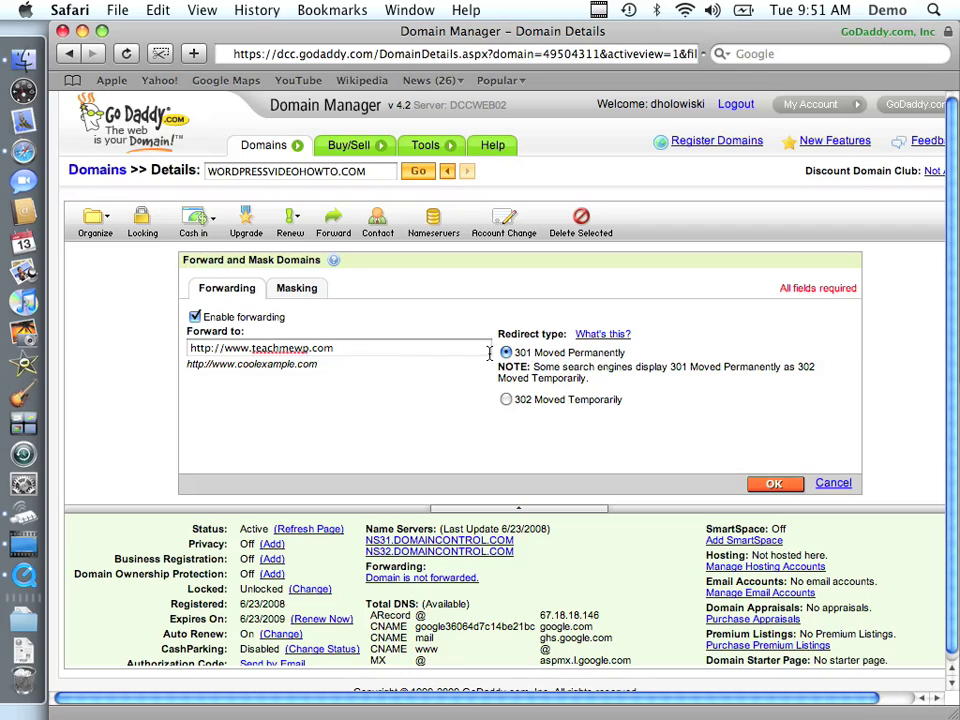
Step: Check the masking options, leave masking disabled, and submit the domain's forwarding settings
left_click(302, 290)
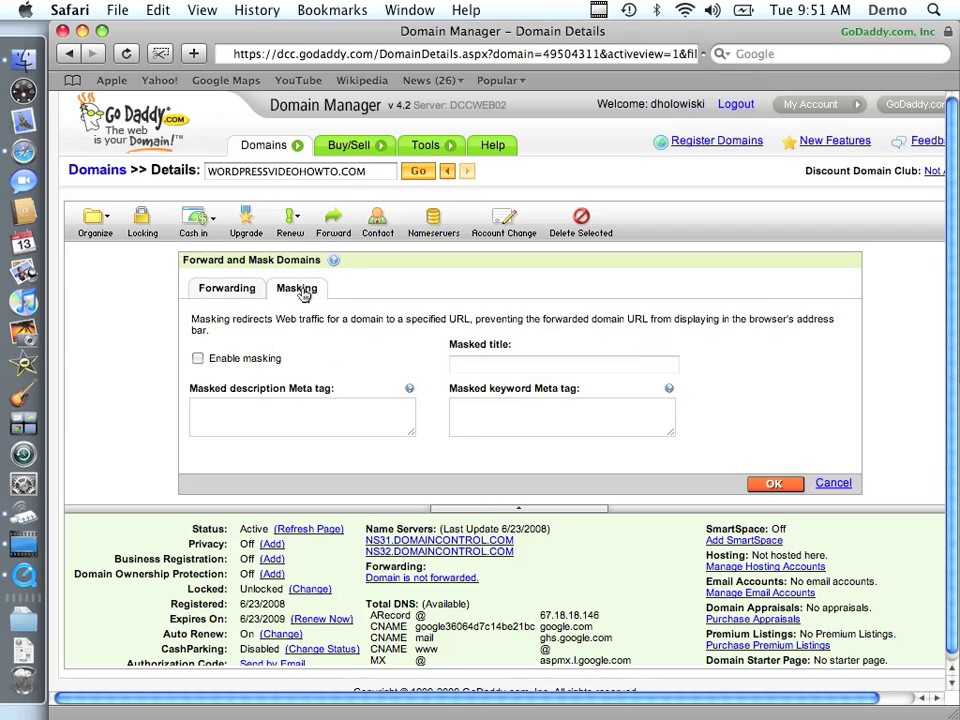
left_click(198, 359)
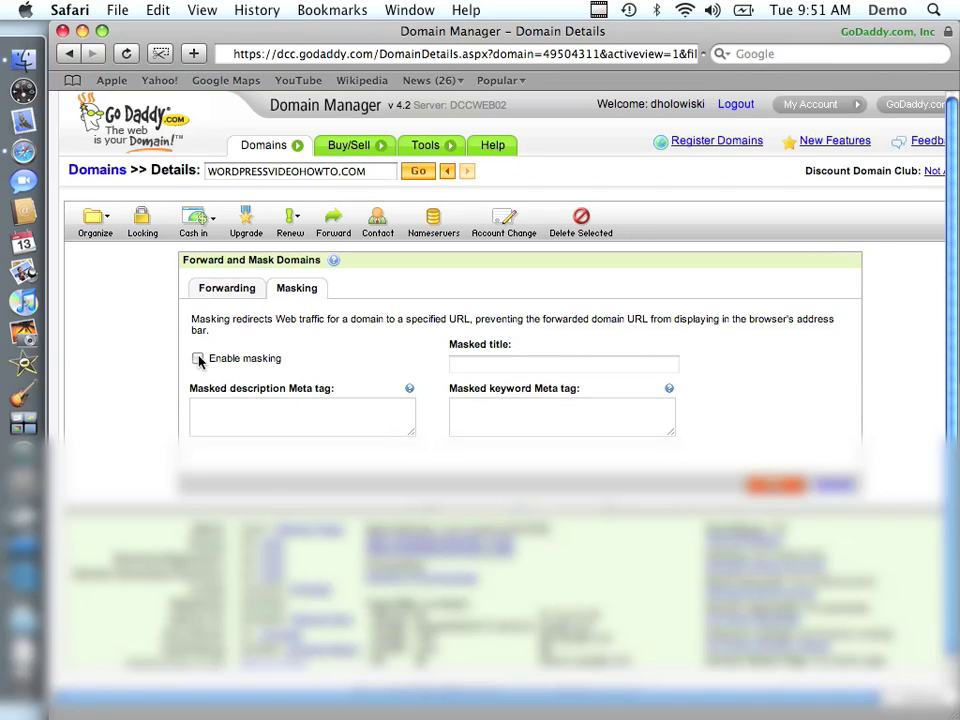
left_click(240, 290)
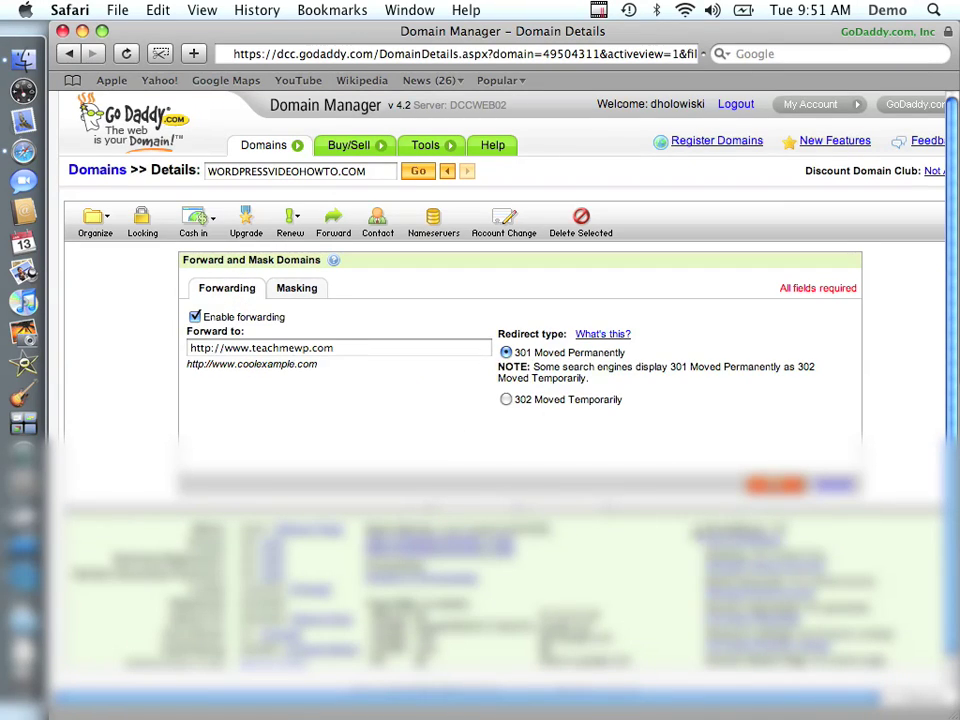
left_click(780, 485)
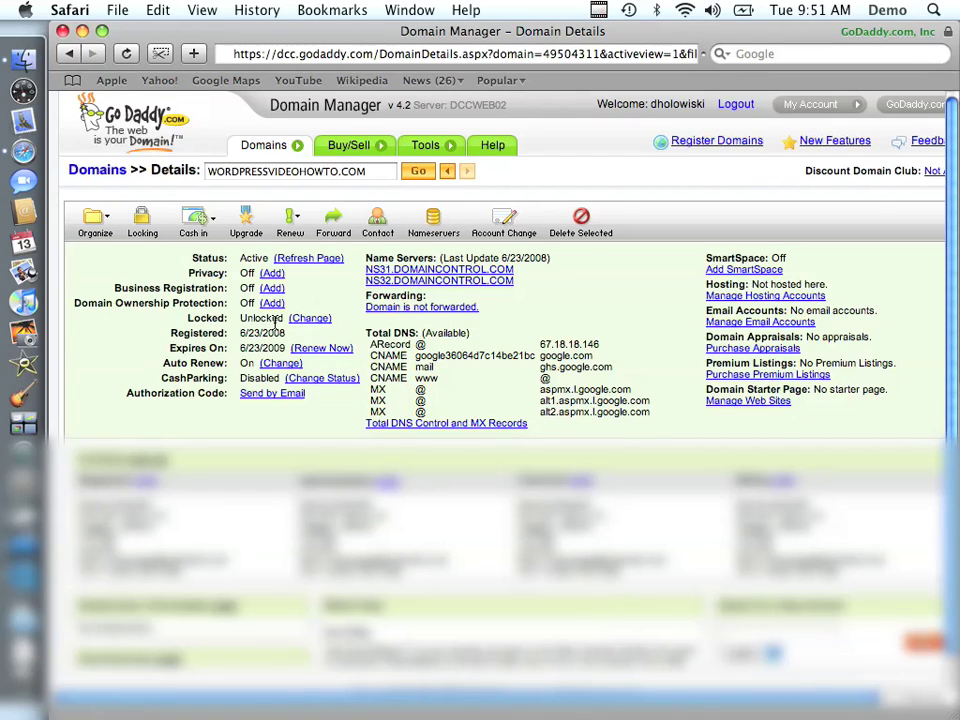
Step: Turn domain locking back on for WORDPRESSVIDEOHOWTO.COM and submit the change
left_click(306, 318)
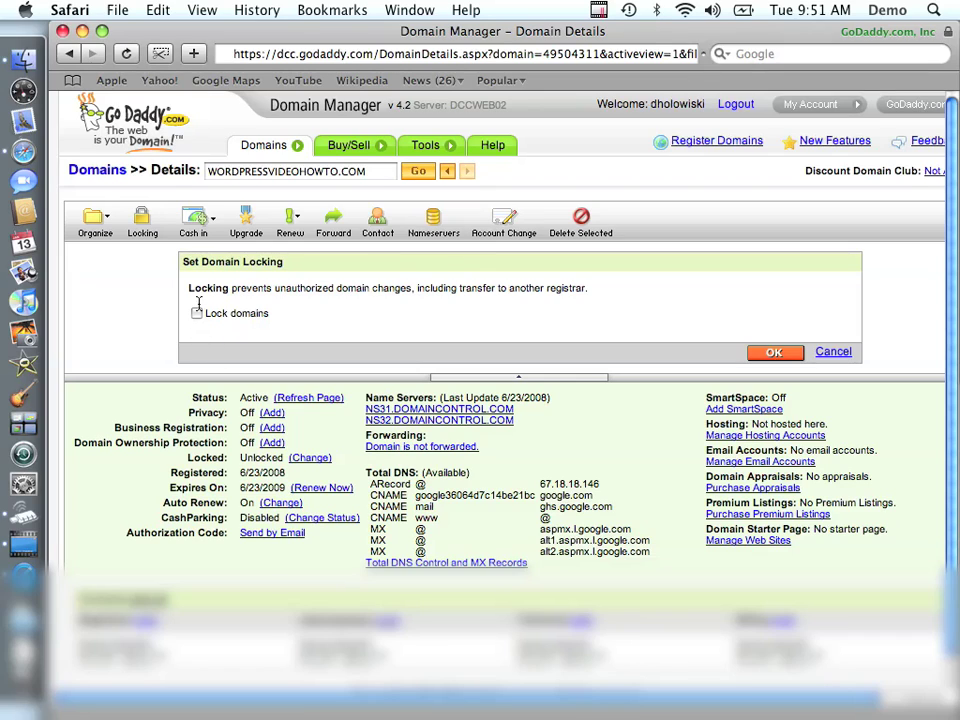
left_click(196, 313)
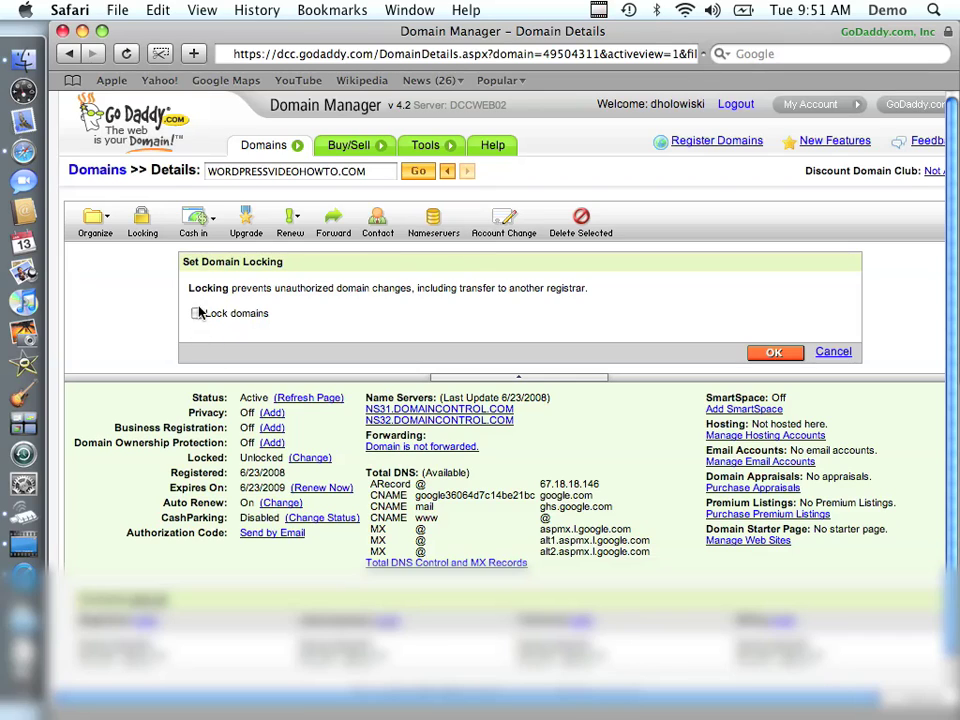
left_click(792, 358)
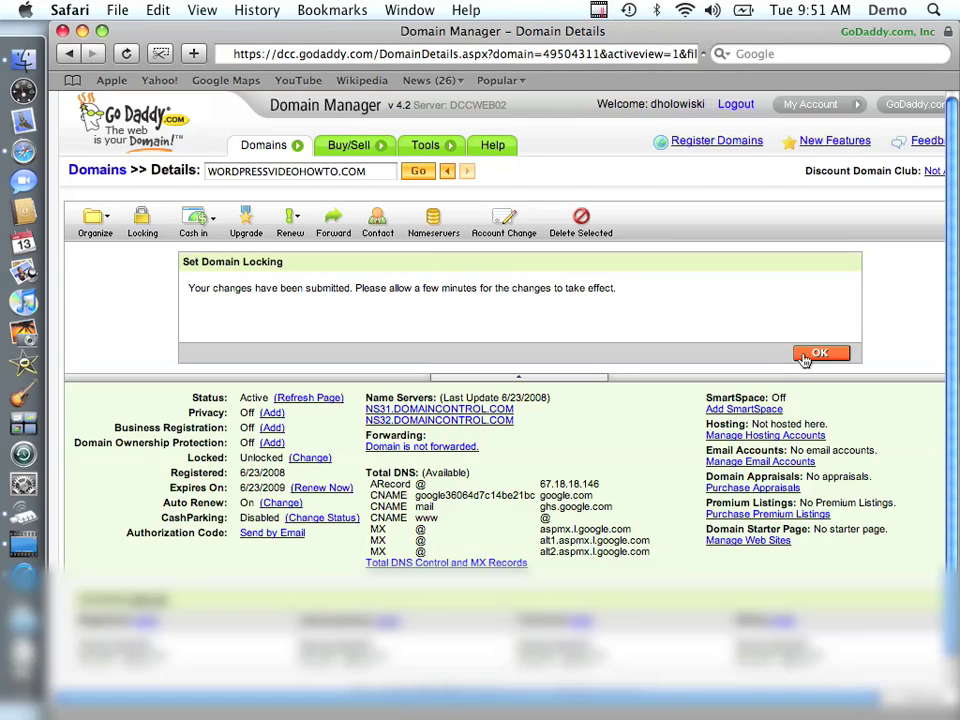
left_click(808, 355)
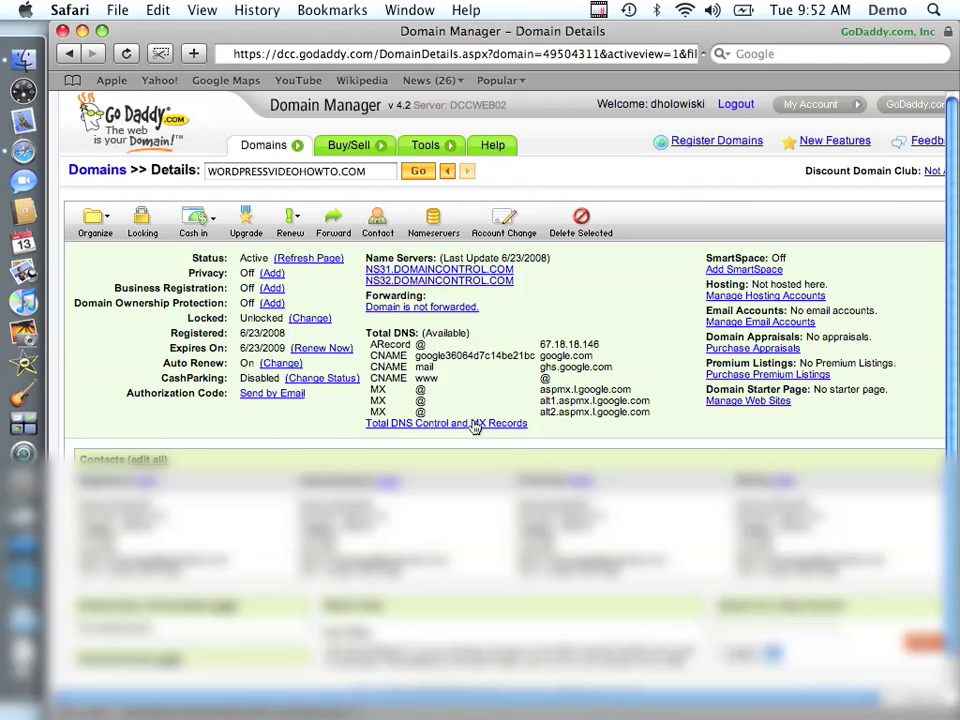
Step: Load wordpressvideohowto.com to test the forwarding, and check the address and content of the page it leads to
left_click(430, 56)
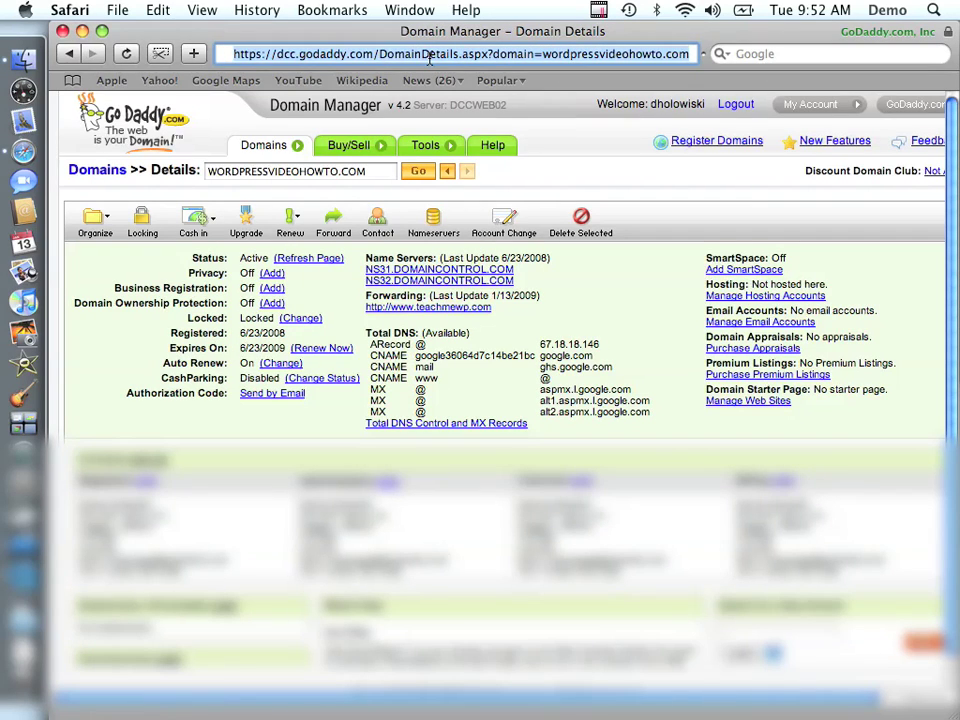
type("wordpressvideo")
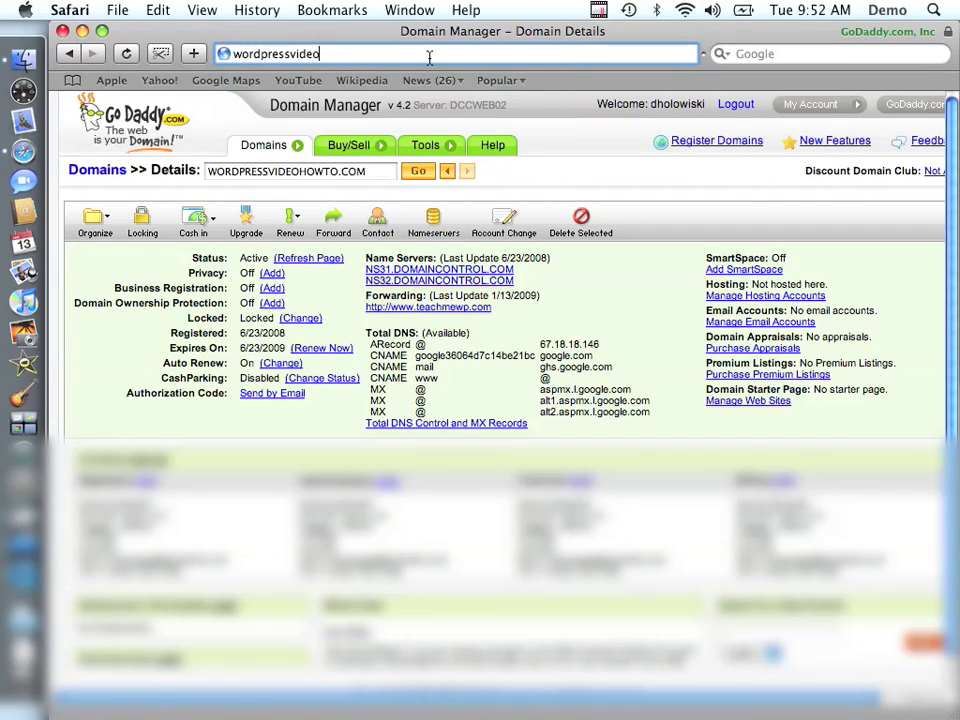
type("howto.com")
key("Return")
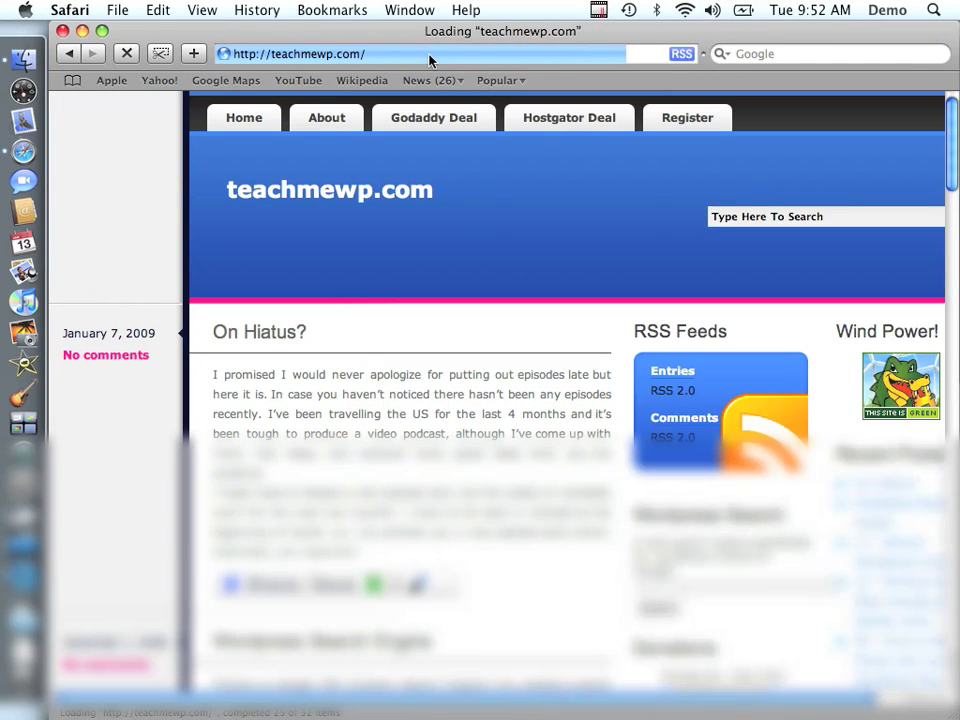
left_click(255, 50)
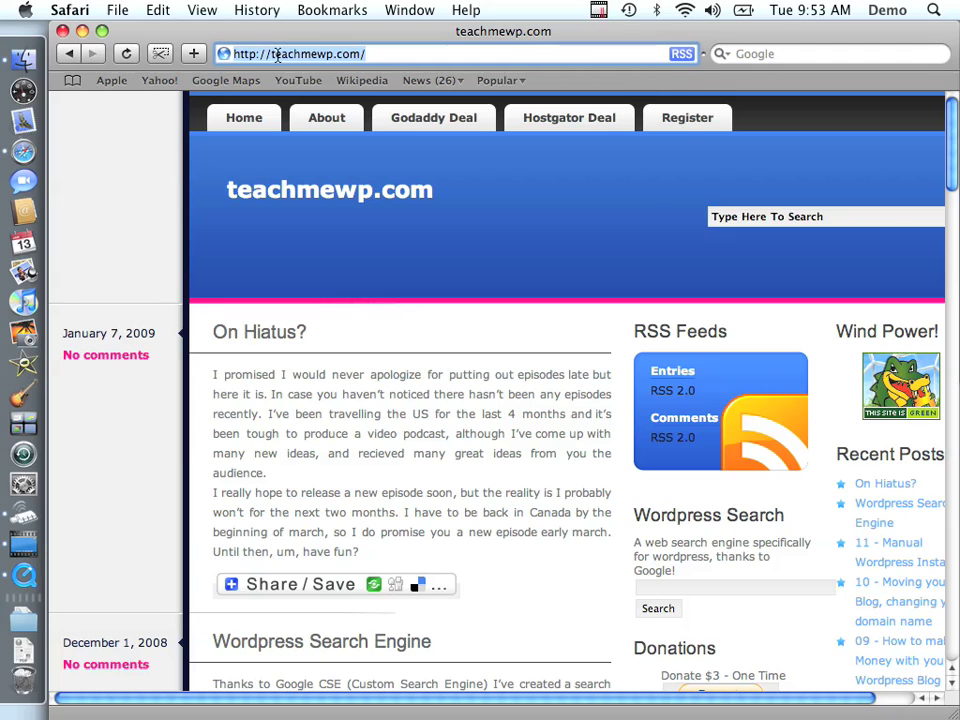
left_click(292, 54)
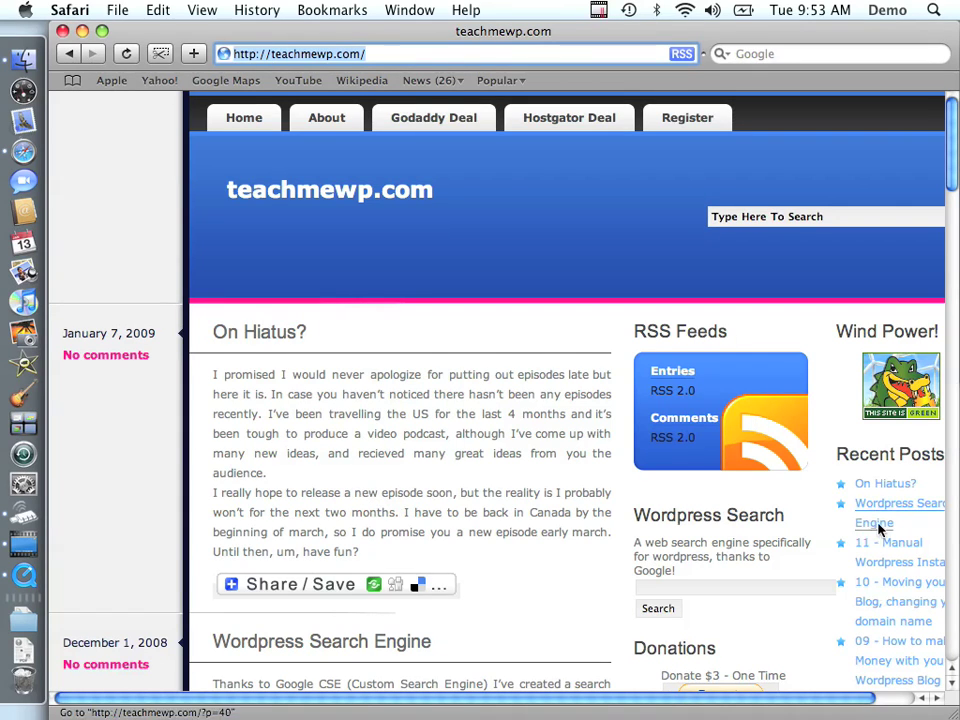
left_click_drag(952, 110, 953, 140)
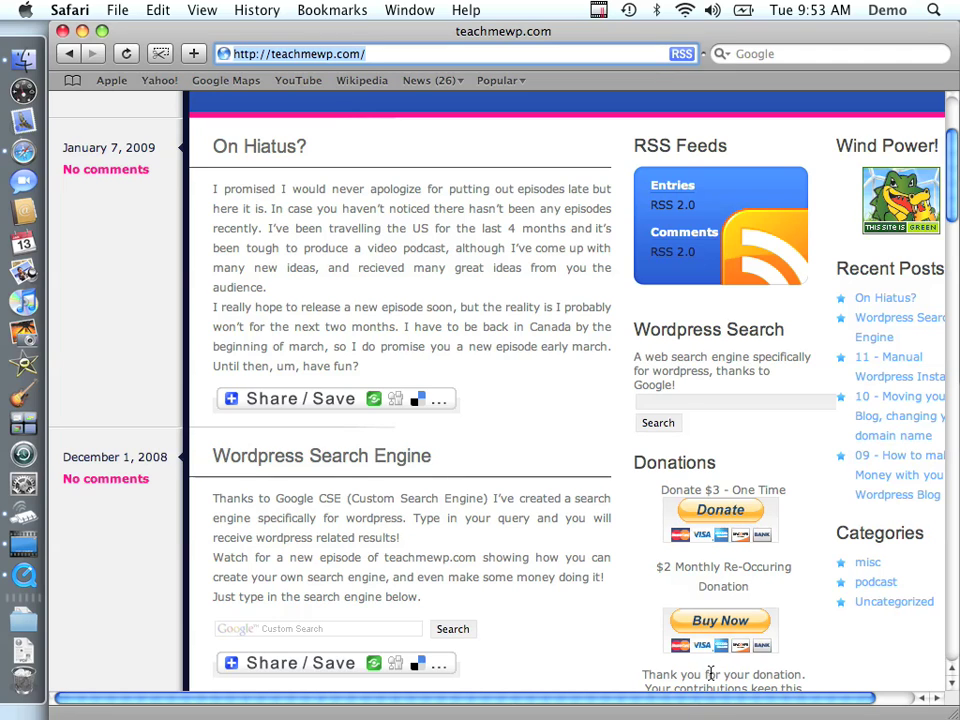
left_click_drag(720, 699, 800, 698)
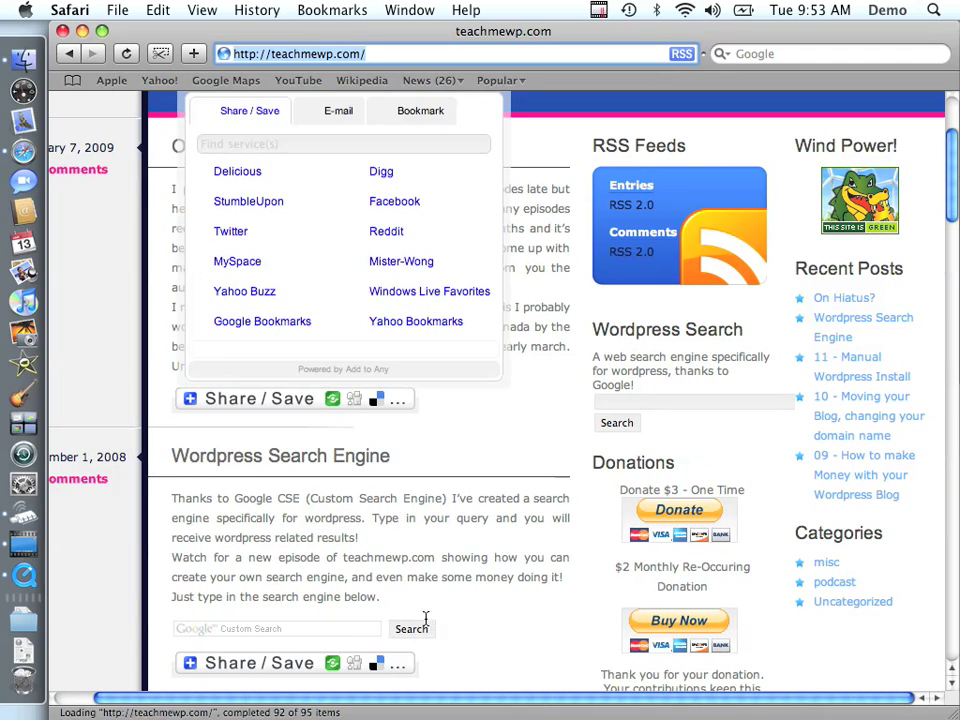
scroll(955, 203, "up", 5)
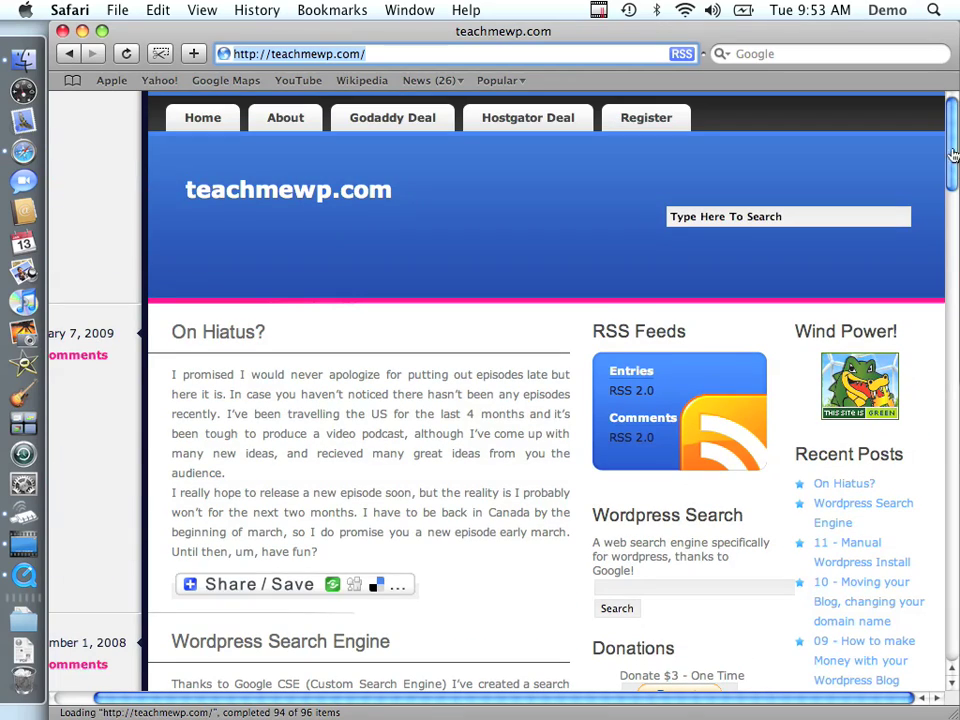